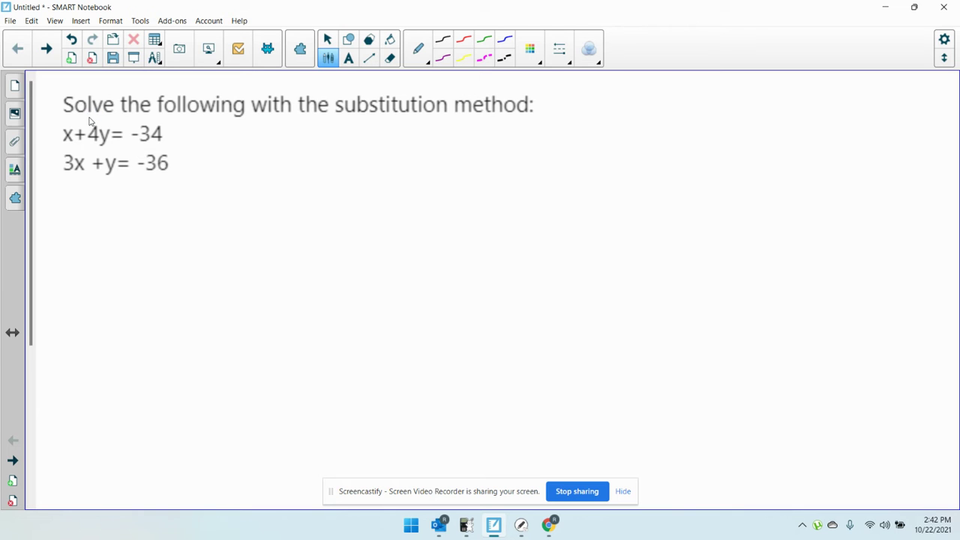
Step: Switch to the pen with purple ink and a thinner line
left_click(89, 120)
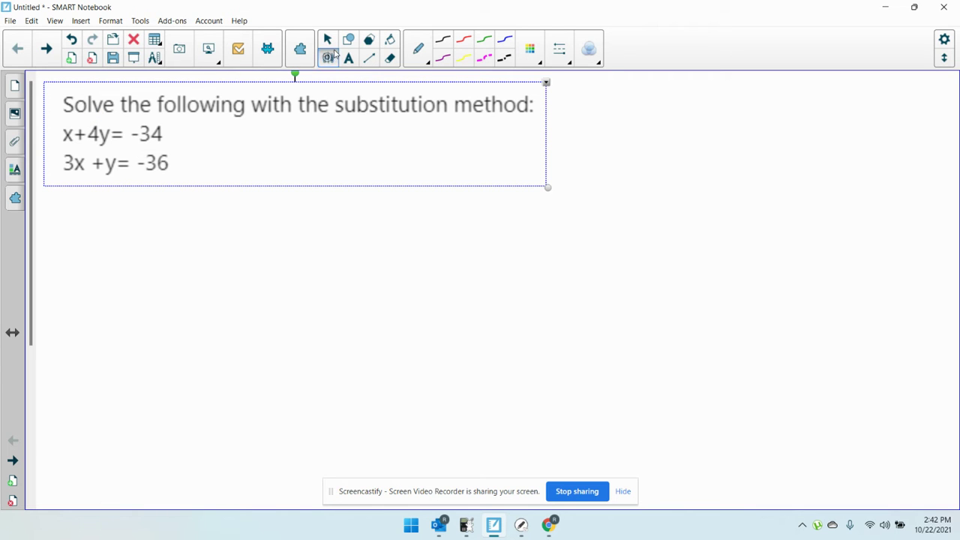
left_click(330, 57)
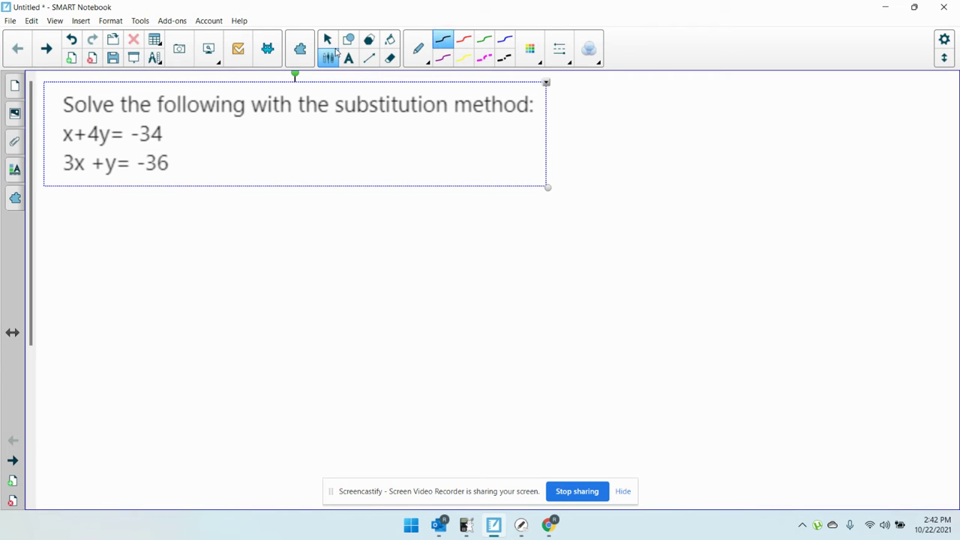
left_click(530, 49)
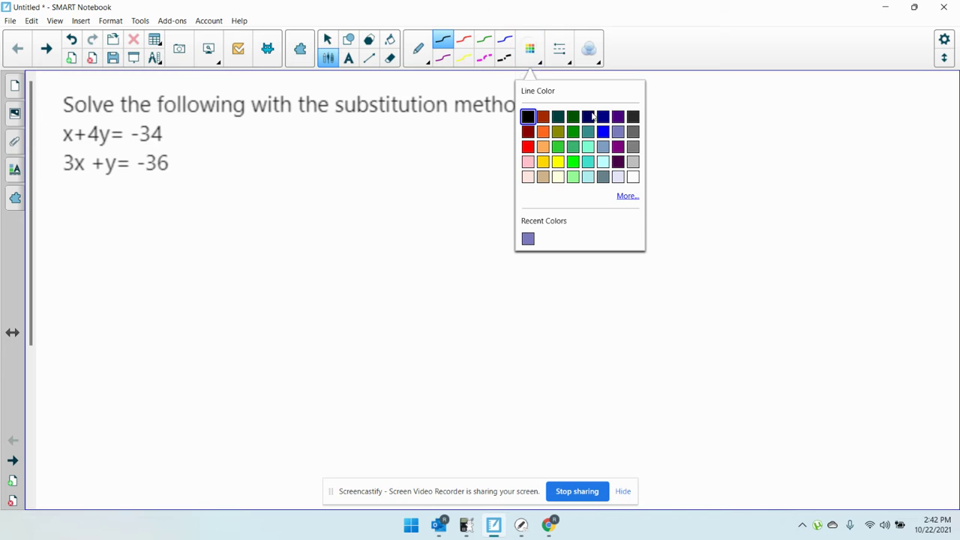
left_click(559, 49)
left_click(578, 141)
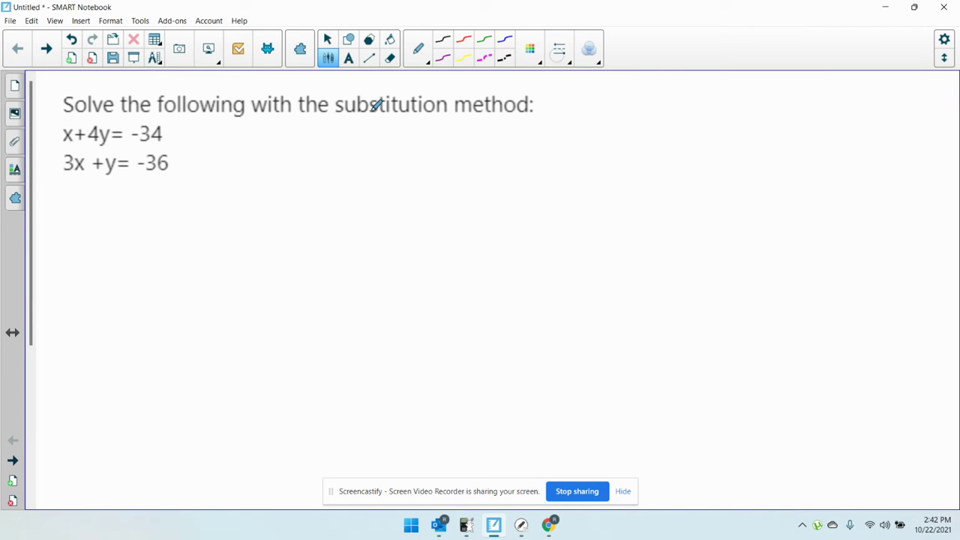
Step: Handwrite -4y on both sides, then x = -34 - 4y and 3x + y = -36 below
mouse_move(88, 113)
left_mouse_down()
mouse_move(108, 115)
mouse_move(121, 133)
mouse_move(198, 129)
mouse_move(209, 149)
left_mouse_up()
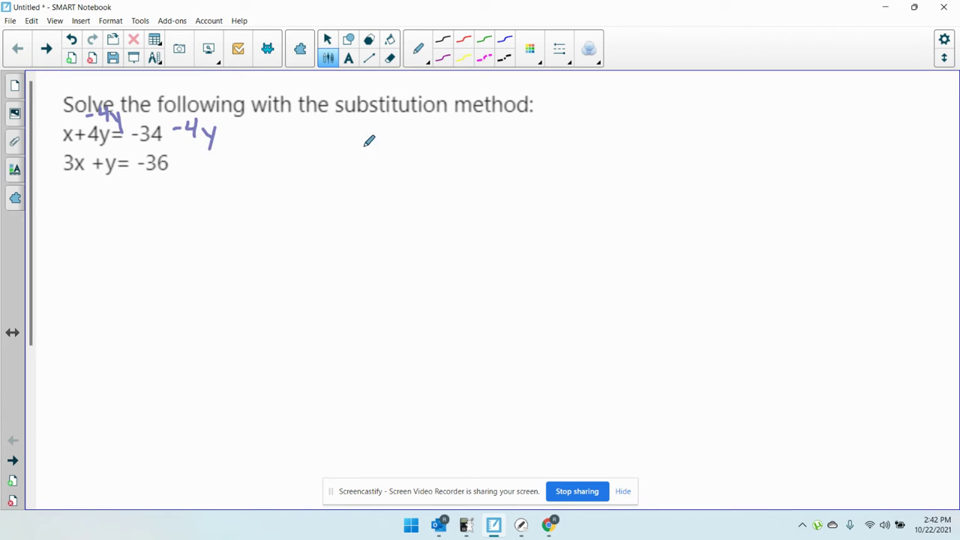
mouse_move(291, 127)
left_mouse_down()
mouse_move(306, 144)
mouse_move(289, 144)
mouse_move(327, 130)
mouse_move(432, 142)
left_mouse_up()
left_click_drag(442, 129, 433, 156)
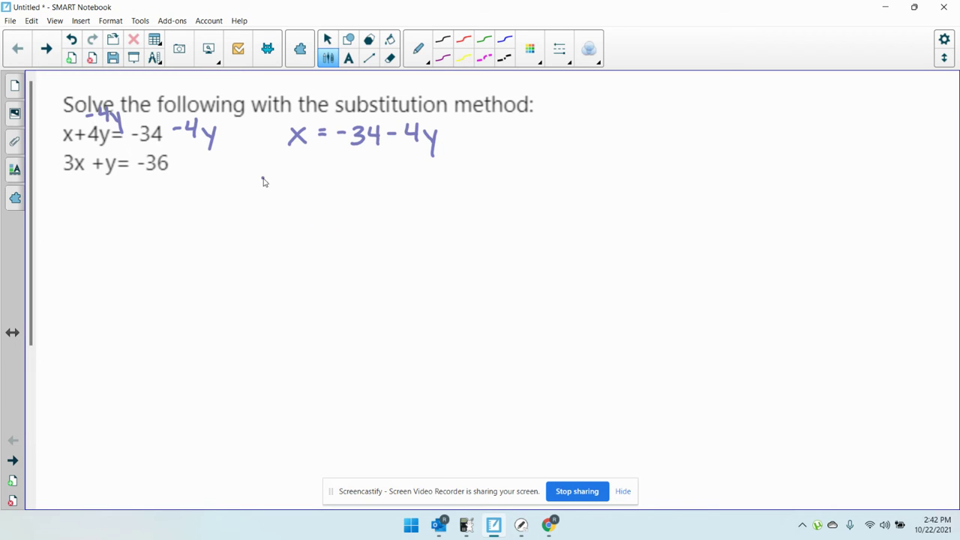
mouse_move(263, 179)
left_mouse_down()
mouse_move(281, 198)
mouse_move(262, 203)
mouse_move(335, 198)
left_mouse_up()
left_click_drag(342, 180, 341, 222)
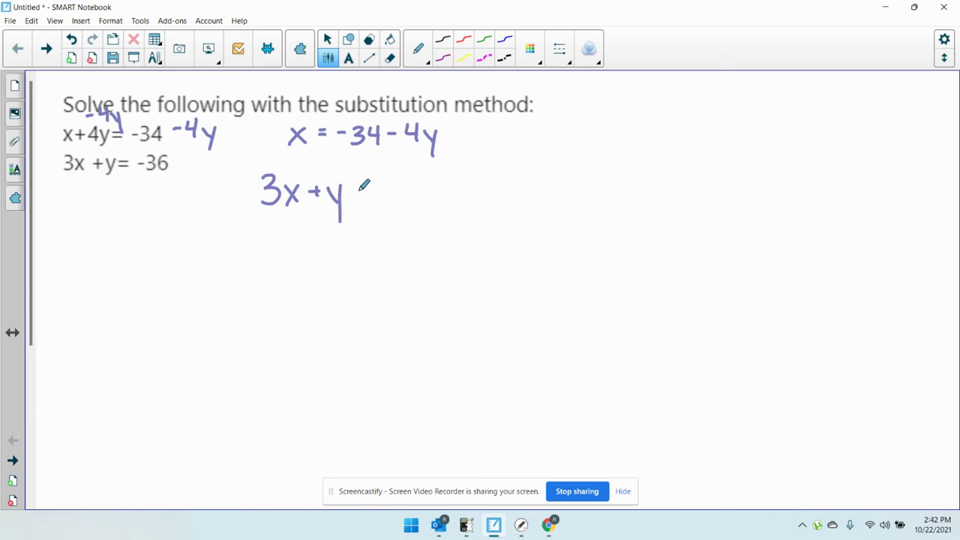
mouse_move(397, 183)
left_mouse_down()
mouse_move(390, 203)
mouse_move(413, 187)
mouse_move(420, 194)
left_mouse_up()
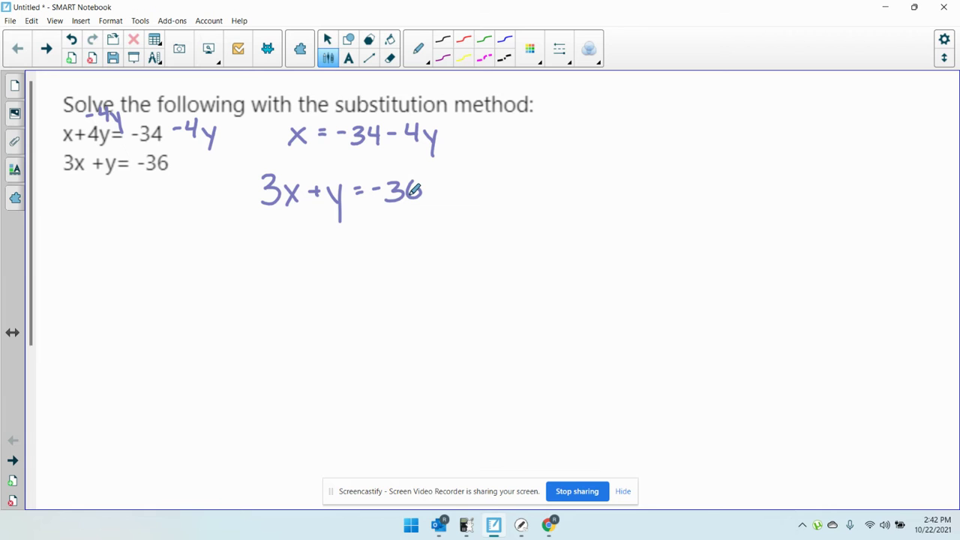
Step: In orange ink, circle -34 - 4y and draw an arrow from it to 3x
left_click(529, 49)
left_click(543, 133)
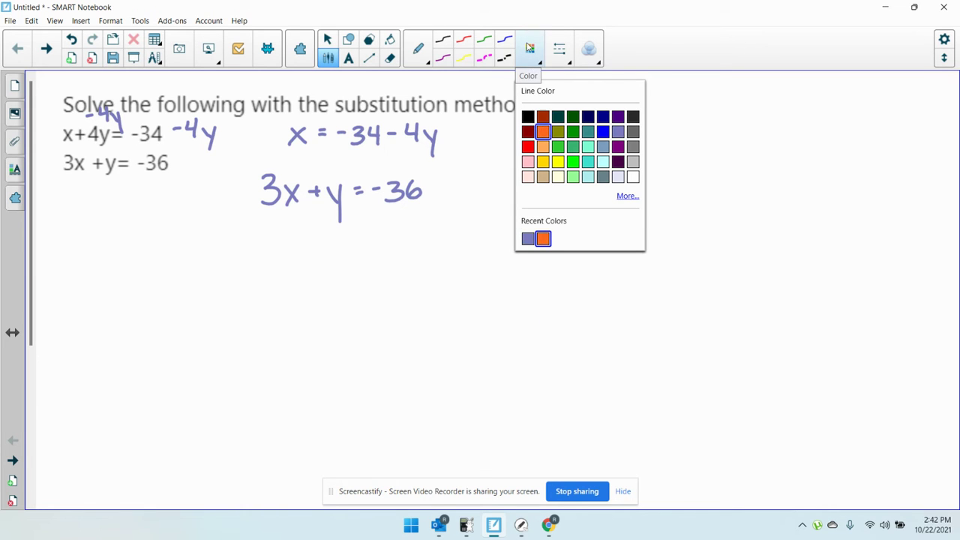
left_click(529, 49)
mouse_move(440, 147)
left_mouse_down()
mouse_move(353, 152)
mouse_move(337, 139)
mouse_move(398, 118)
mouse_move(447, 129)
mouse_move(434, 136)
left_mouse_up()
left_click_drag(339, 144, 309, 168)
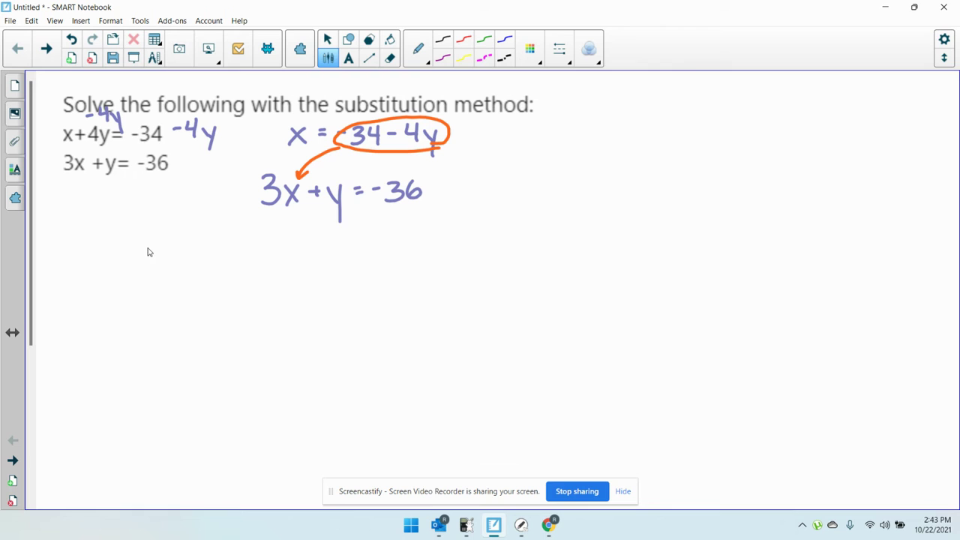
Step: Handwrite the substituted equation 3(-34-4y)+y=-36 below
left_click_drag(147, 246, 144, 272)
mouse_move(186, 235)
left_mouse_down()
mouse_move(176, 273)
mouse_move(192, 255)
mouse_move(207, 258)
mouse_move(201, 267)
mouse_move(229, 258)
left_mouse_up()
mouse_move(227, 245)
left_mouse_down()
mouse_move(227, 267)
mouse_move(247, 254)
mouse_move(271, 256)
left_mouse_up()
mouse_move(268, 248)
left_mouse_down()
mouse_move(267, 275)
mouse_move(277, 263)
left_mouse_up()
mouse_move(287, 246)
left_mouse_down()
mouse_move(281, 278)
mouse_move(297, 269)
mouse_move(291, 279)
left_mouse_up()
mouse_move(311, 253)
left_mouse_down()
mouse_move(340, 253)
mouse_move(343, 285)
mouse_move(334, 284)
left_mouse_up()
left_click_drag(356, 248, 367, 247)
mouse_move(358, 255)
left_mouse_down()
mouse_move(398, 244)
mouse_move(386, 256)
mouse_move(424, 254)
left_mouse_up()
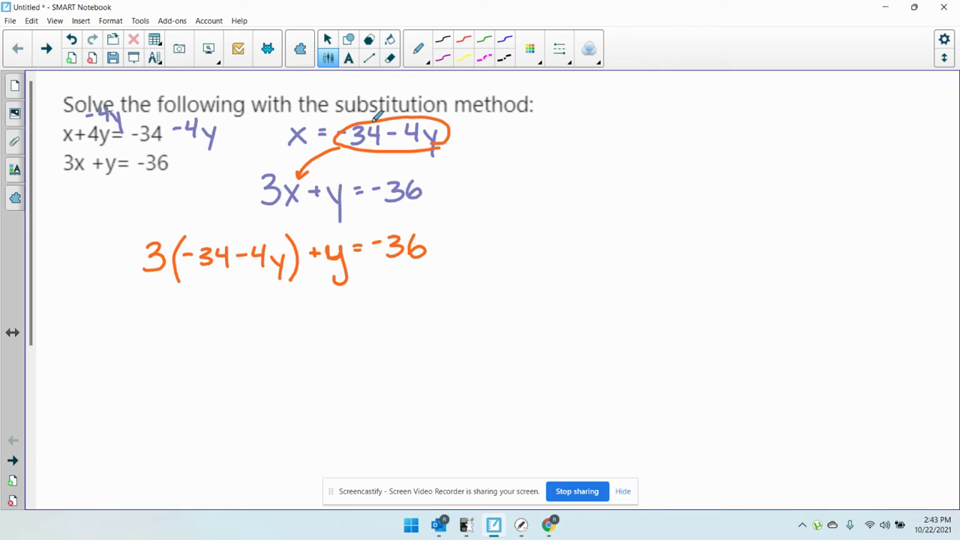
Step: In black ink, draw distribution arcs over 3(-34-4y) and write -102-12y+y=-36
left_click(530, 49)
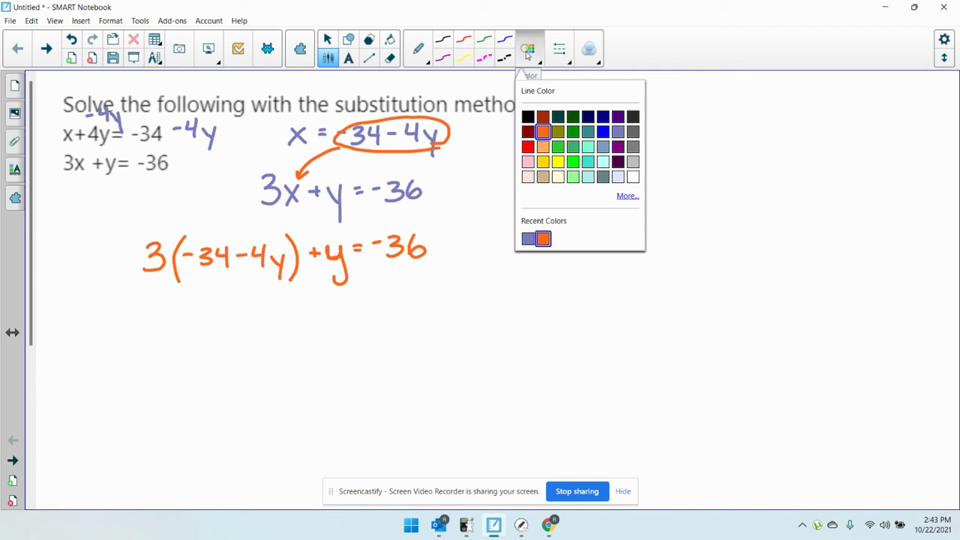
left_click(528, 117)
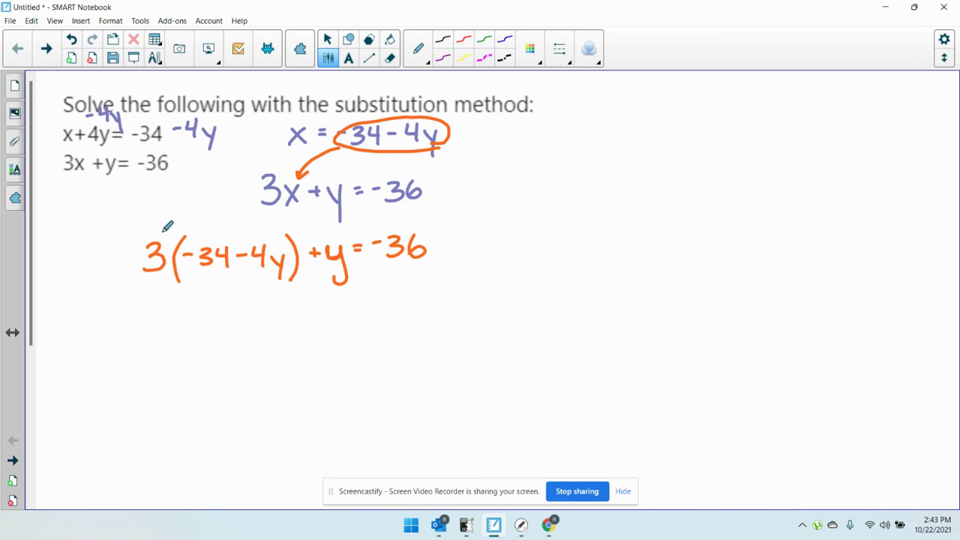
mouse_move(160, 233)
left_mouse_down()
mouse_move(251, 216)
mouse_move(261, 230)
left_mouse_up()
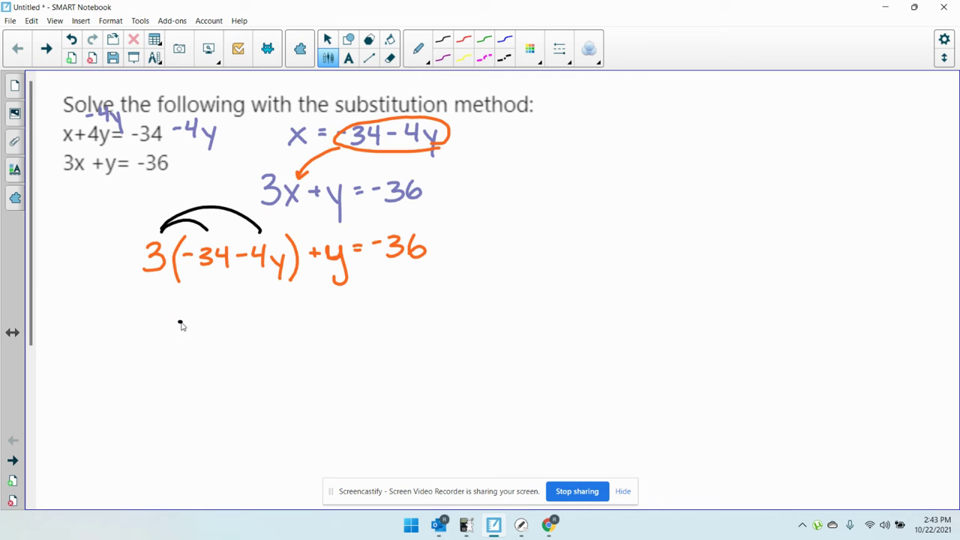
mouse_move(169, 322)
left_mouse_down()
mouse_move(194, 337)
mouse_move(214, 318)
mouse_move(225, 337)
mouse_move(261, 322)
mouse_move(271, 335)
mouse_move(296, 334)
mouse_move(318, 314)
mouse_move(314, 346)
mouse_move(339, 316)
mouse_move(360, 320)
mouse_move(366, 341)
mouse_move(386, 317)
left_mouse_up()
left_click_drag(390, 307, 401, 305)
mouse_move(403, 293)
left_mouse_down()
mouse_move(413, 319)
mouse_move(431, 311)
left_mouse_up()
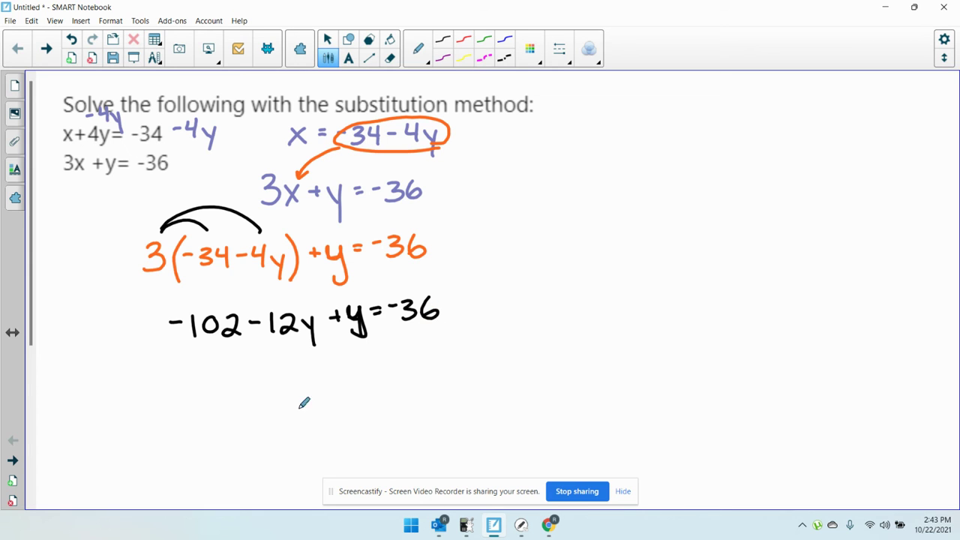
Step: Write the combined line -102-11y=-36 underneath
mouse_move(192, 379)
left_mouse_down()
mouse_move(217, 390)
mouse_move(232, 373)
mouse_move(245, 395)
mouse_move(301, 390)
left_mouse_up()
mouse_move(307, 373)
left_mouse_down()
mouse_move(322, 378)
mouse_move(321, 405)
left_mouse_up()
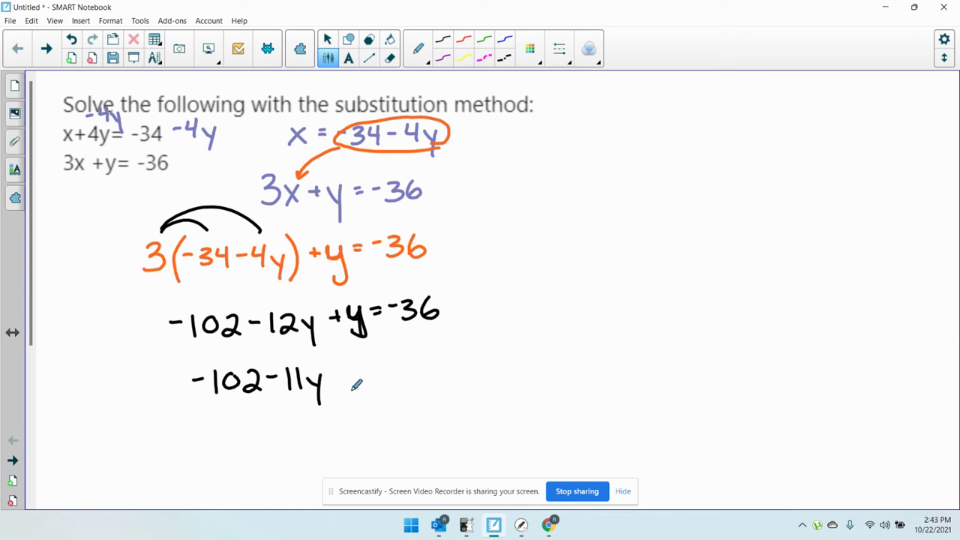
left_click_drag(331, 369, 339, 368)
left_click(350, 367)
mouse_move(331, 375)
left_mouse_down()
mouse_move(359, 382)
mouse_move(378, 369)
left_mouse_up()
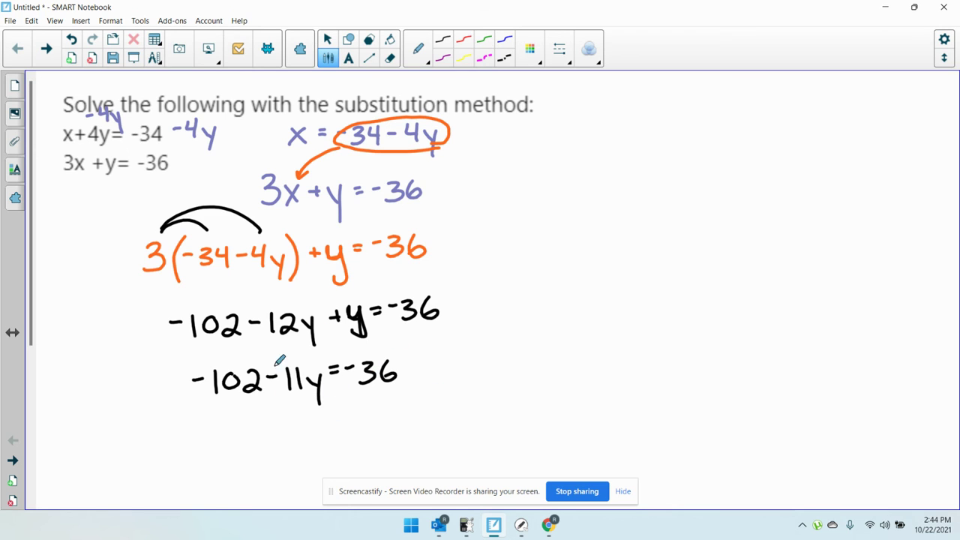
Step: Write +102 under both sides and arrow to the result -11y = 66
mouse_move(193, 418)
left_mouse_down()
mouse_move(205, 418)
mouse_move(200, 425)
left_mouse_up()
mouse_move(218, 409)
left_mouse_down()
mouse_move(219, 431)
mouse_move(240, 415)
mouse_move(276, 425)
left_mouse_up()
left_click_drag(349, 405, 361, 404)
mouse_move(355, 399)
left_mouse_down()
mouse_move(357, 411)
mouse_move(388, 399)
mouse_move(408, 411)
mouse_move(466, 351)
mouse_move(512, 243)
mouse_move(505, 257)
left_mouse_up()
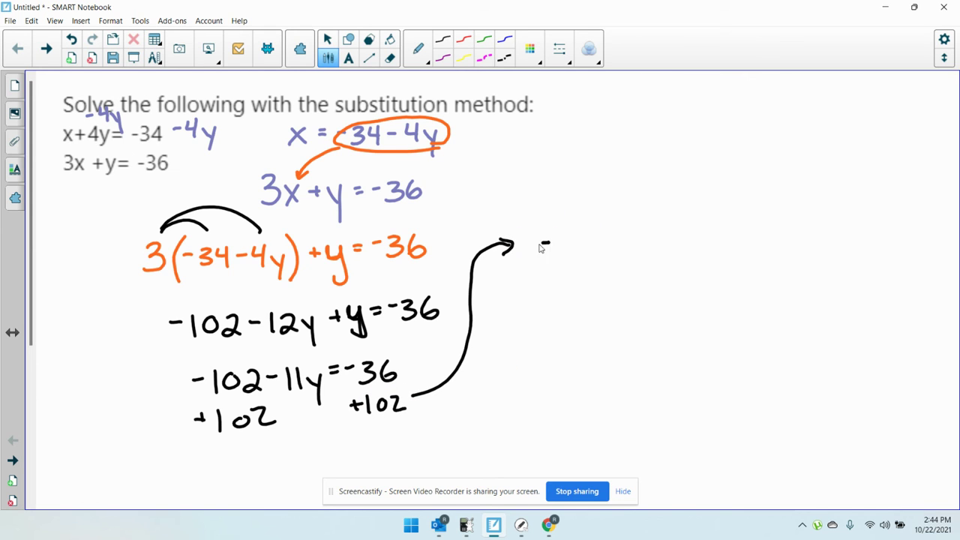
mouse_move(563, 239)
left_mouse_down()
mouse_move(562, 259)
mouse_move(592, 241)
mouse_move(592, 278)
left_mouse_up()
left_click_drag(606, 238, 616, 237)
mouse_move(606, 245)
left_mouse_down()
mouse_move(663, 255)
mouse_move(652, 244)
left_mouse_up()
left_click(658, 228)
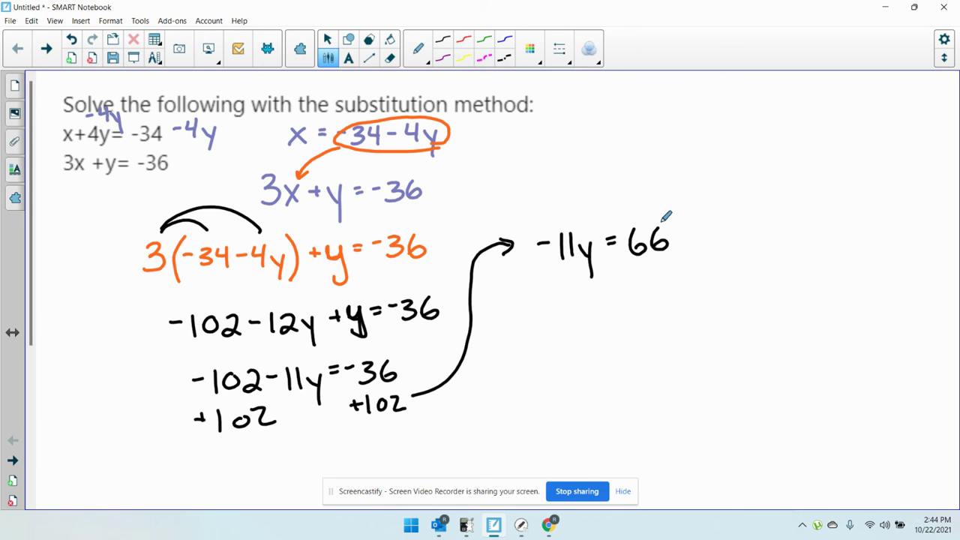
Step: Divide both sides by -11, cancel the 11s, and box y = -6
mouse_move(601, 272)
left_mouse_down()
mouse_move(534, 275)
mouse_move(568, 304)
left_mouse_up()
left_click_drag(578, 285, 579, 307)
mouse_move(666, 267)
left_mouse_down()
mouse_move(619, 275)
mouse_move(654, 304)
left_mouse_up()
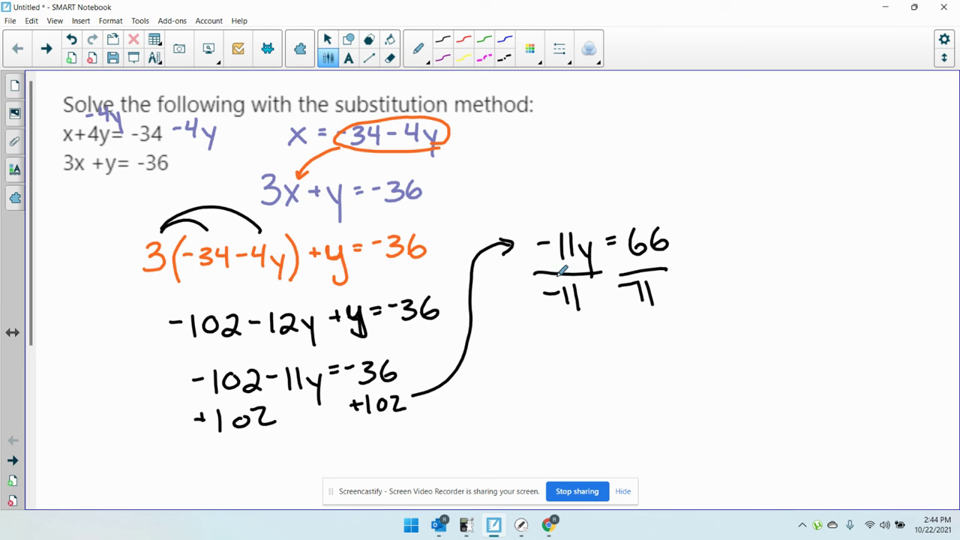
left_click_drag(556, 223, 584, 304)
mouse_move(553, 350)
left_mouse_down()
mouse_move(572, 367)
mouse_move(577, 345)
left_mouse_up()
left_click_drag(586, 361, 612, 362)
mouse_move(632, 349)
left_mouse_down()
mouse_move(635, 377)
mouse_move(622, 368)
left_mouse_up()
mouse_move(643, 334)
left_mouse_down()
mouse_move(630, 395)
mouse_move(539, 369)
mouse_move(643, 327)
left_mouse_up()
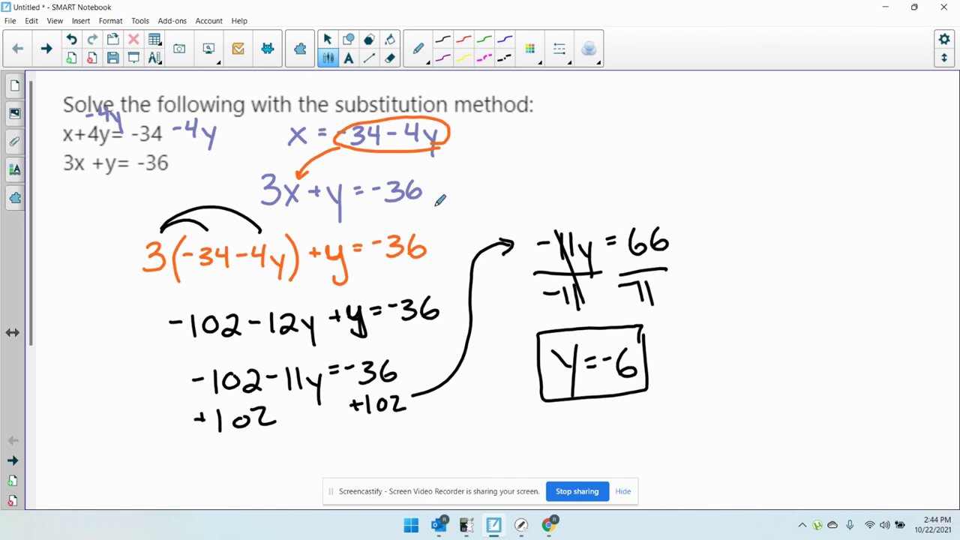
Step: Write x = -34-4(-6) at the top right, then x = -34 + 24
mouse_move(606, 111)
left_mouse_down()
mouse_move(634, 113)
mouse_move(611, 133)
mouse_move(647, 111)
mouse_move(699, 125)
mouse_move(735, 113)
left_mouse_up()
mouse_move(729, 96)
left_mouse_down()
mouse_move(730, 124)
mouse_move(746, 128)
mouse_move(760, 112)
left_mouse_up()
left_click_drag(771, 100, 772, 131)
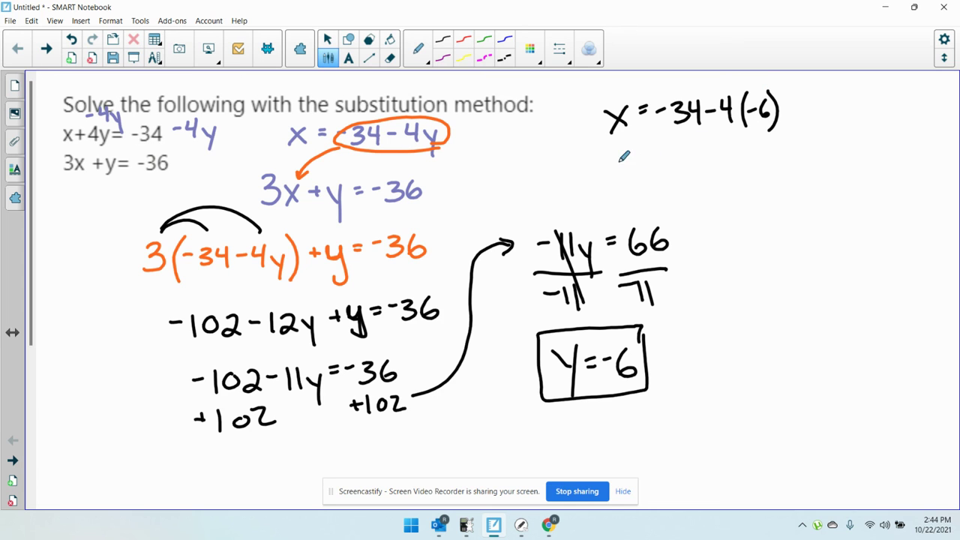
mouse_move(613, 158)
left_mouse_down()
mouse_move(625, 169)
mouse_move(616, 175)
left_mouse_up()
left_click_drag(643, 157, 664, 157)
mouse_move(669, 150)
left_mouse_down()
mouse_move(680, 160)
mouse_move(672, 165)
mouse_move(739, 168)
mouse_move(756, 158)
mouse_move(752, 170)
left_mouse_up()
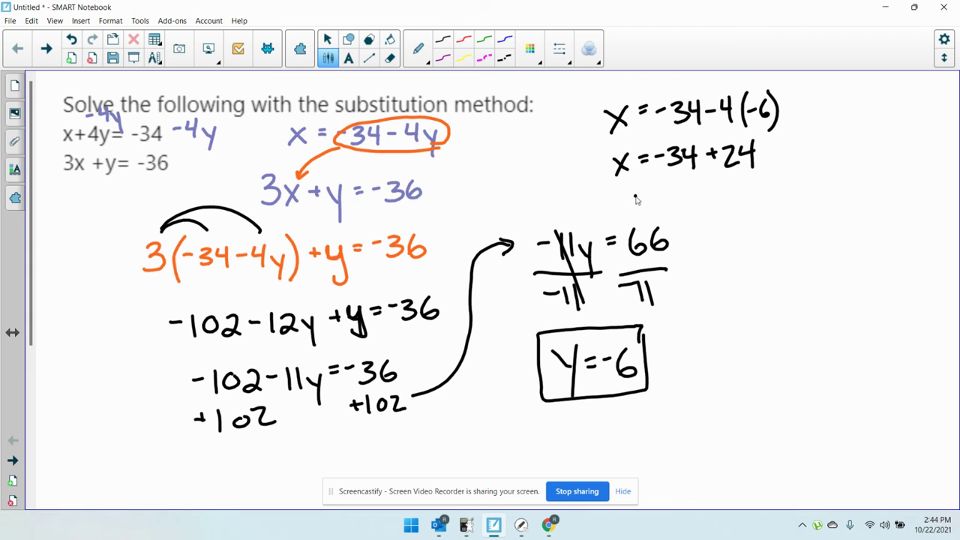
Step: Write x = -10 on a new line and circle it
left_click_drag(635, 195, 651, 209)
mouse_move(652, 195)
left_mouse_down()
mouse_move(637, 212)
mouse_move(675, 194)
left_mouse_up()
left_click_drag(664, 201, 694, 197)
mouse_move(702, 188)
left_mouse_down()
mouse_move(701, 207)
mouse_move(715, 189)
mouse_move(665, 225)
mouse_move(712, 180)
left_mouse_up()
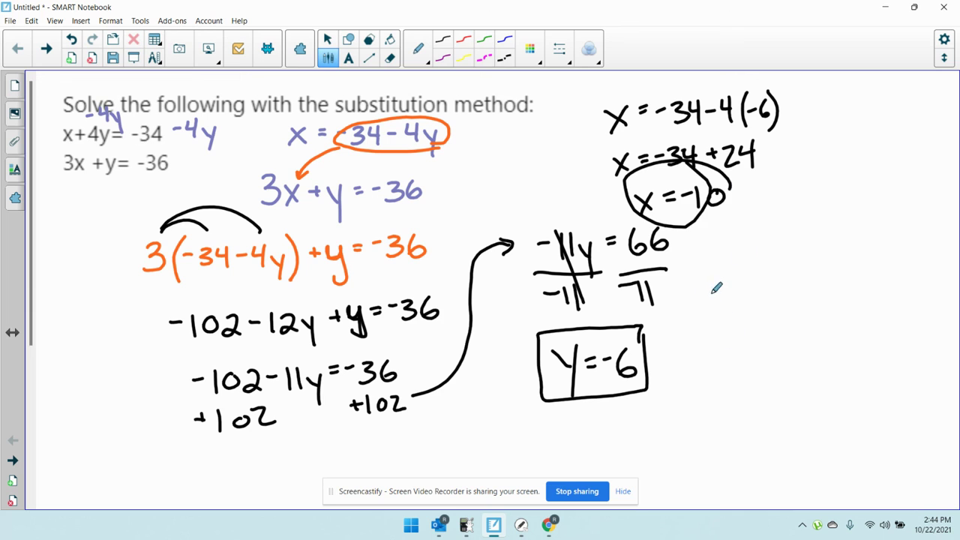
Step: Write the ordered-pair solution (-10, -6)
mouse_move(721, 280)
left_mouse_down()
mouse_move(712, 294)
mouse_move(716, 344)
left_mouse_up()
mouse_move(721, 318)
left_mouse_down()
mouse_move(732, 316)
mouse_move(739, 331)
left_mouse_up()
left_click_drag(755, 308, 758, 310)
left_click_drag(770, 323, 764, 338)
left_click_drag(806, 301, 799, 322)
left_click_drag(815, 276, 812, 343)
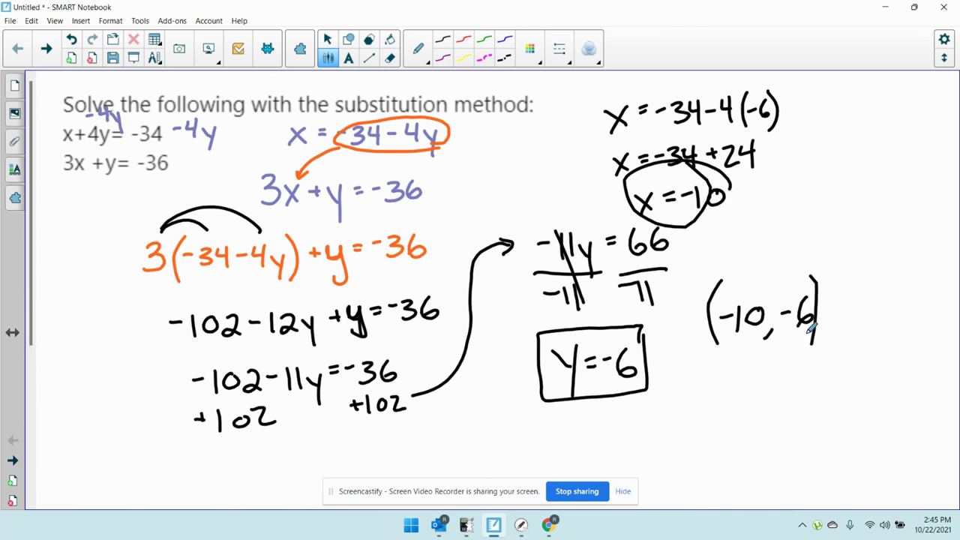